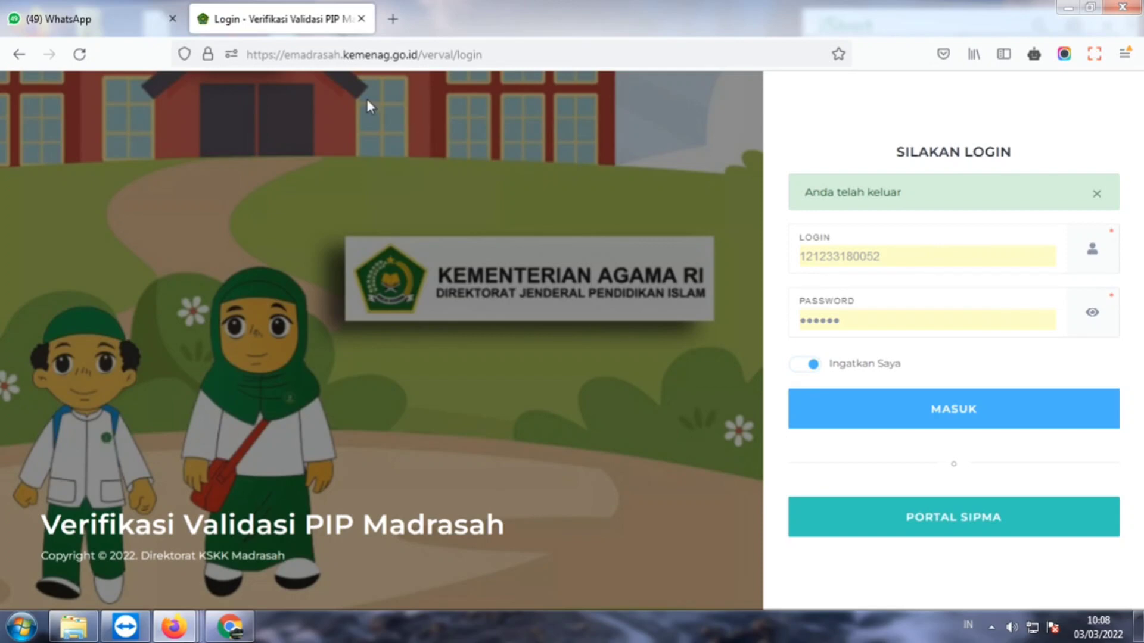
Log in to the PIP Madrasah verification site with the saved credentials and review the dashboard's instructions and summary cards
left_click(1098, 195)
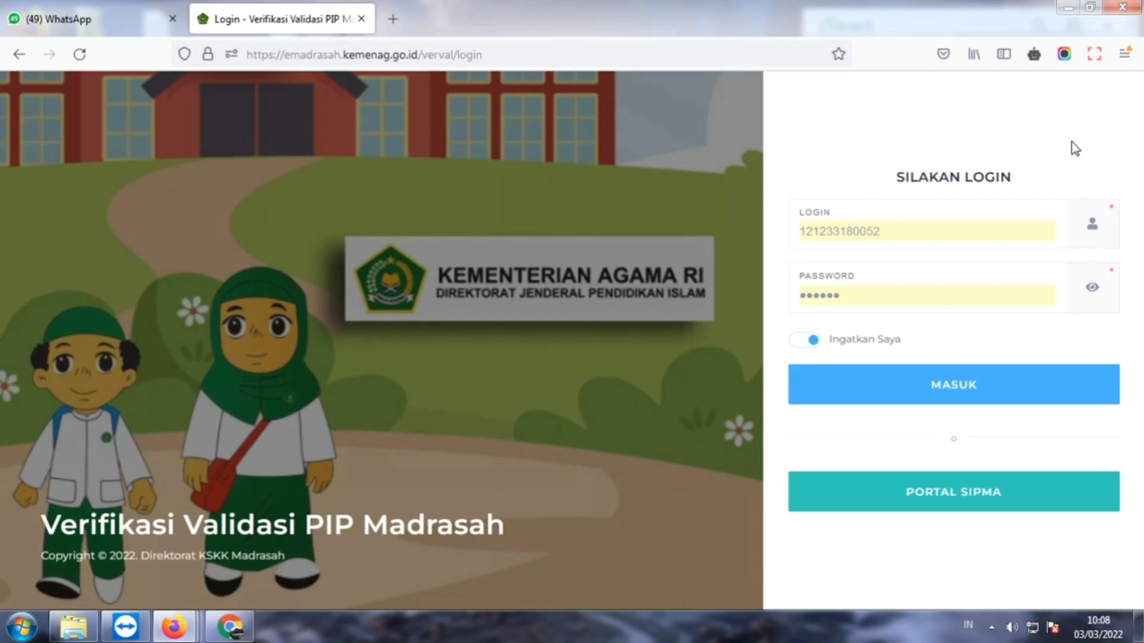
left_click(962, 398)
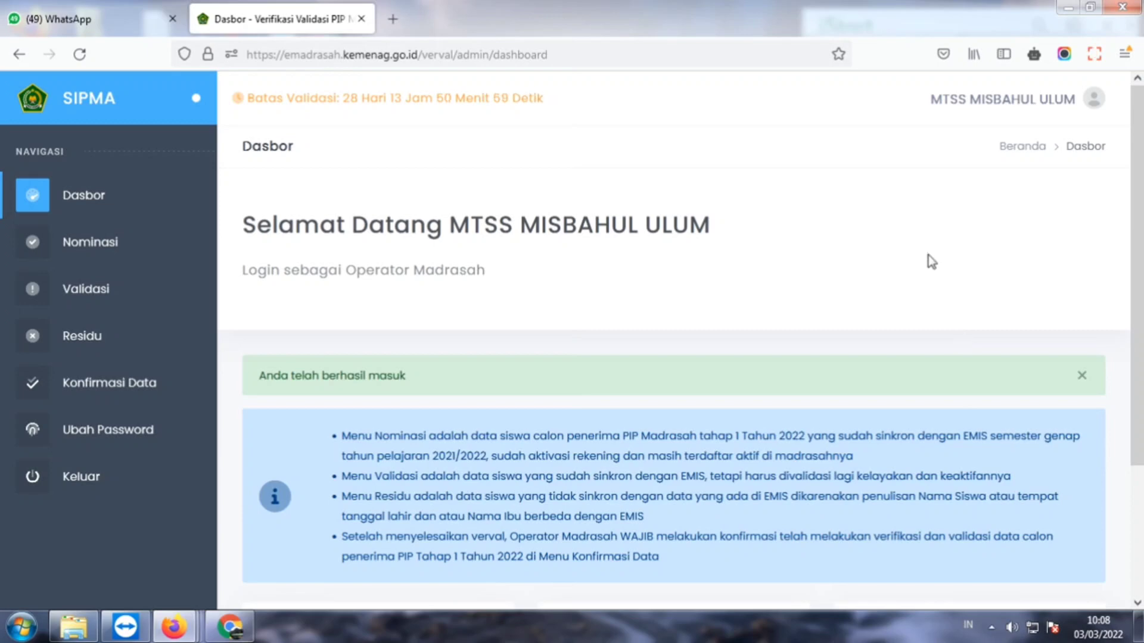
scroll(942, 262, "down", 1)
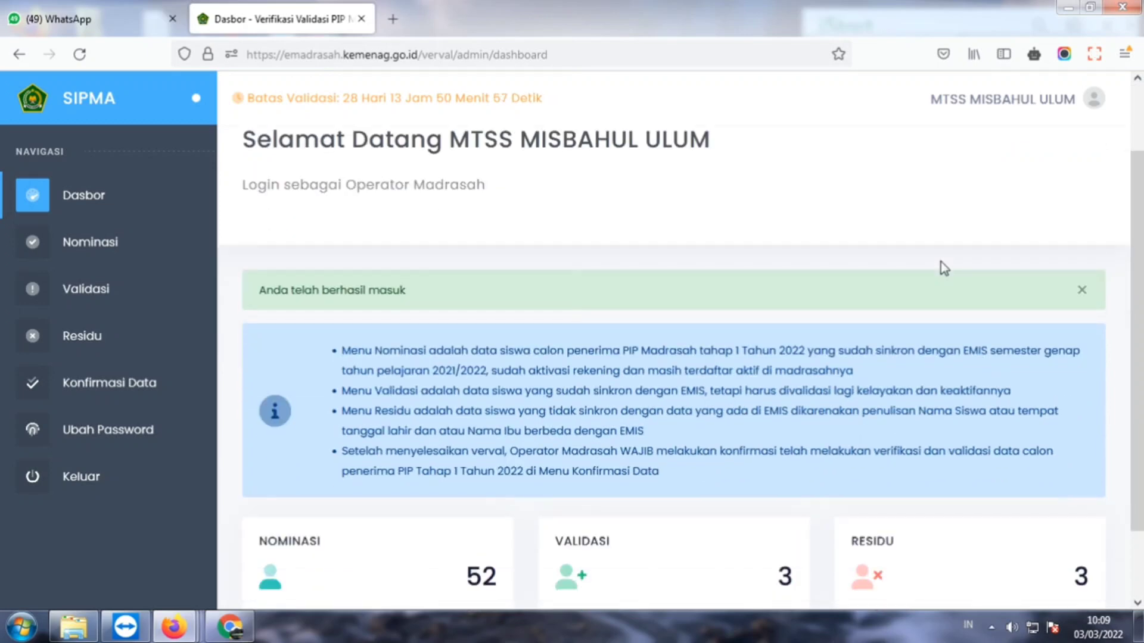
scroll(943, 267, "down", 1)
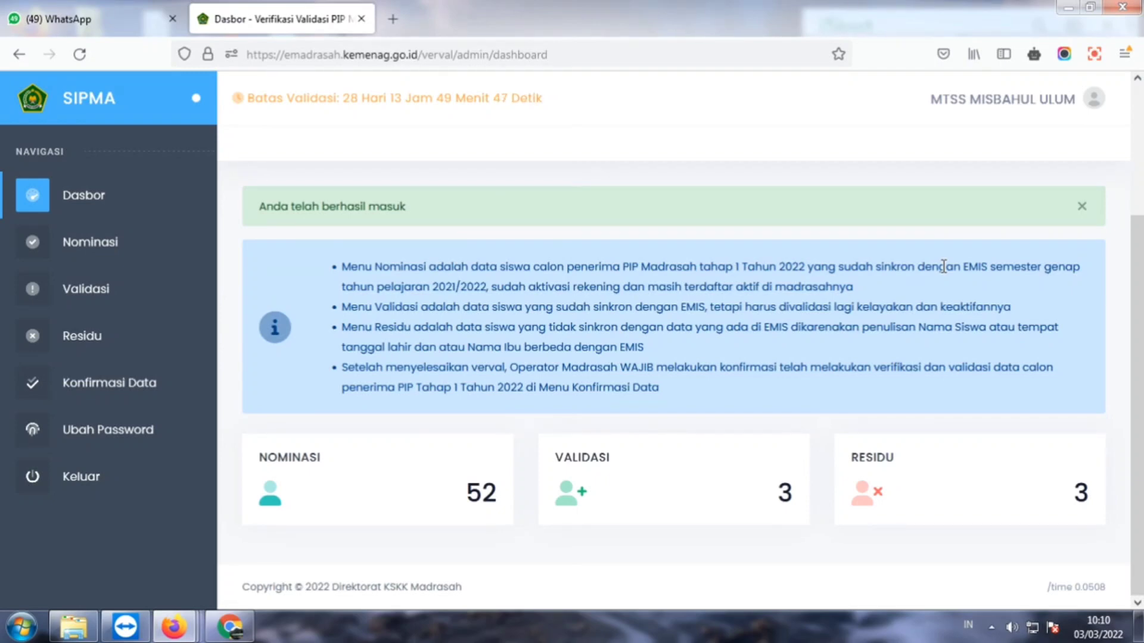
Open the Nominasi student list and set it to show all records
left_click(110, 257)
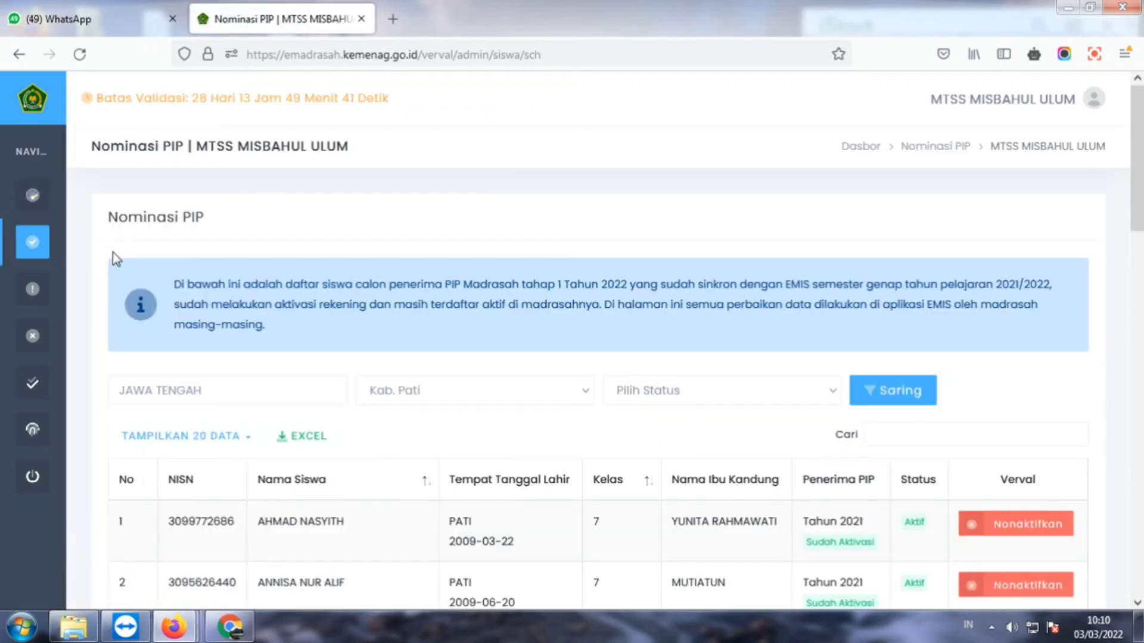
left_click(211, 440)
left_click(171, 538)
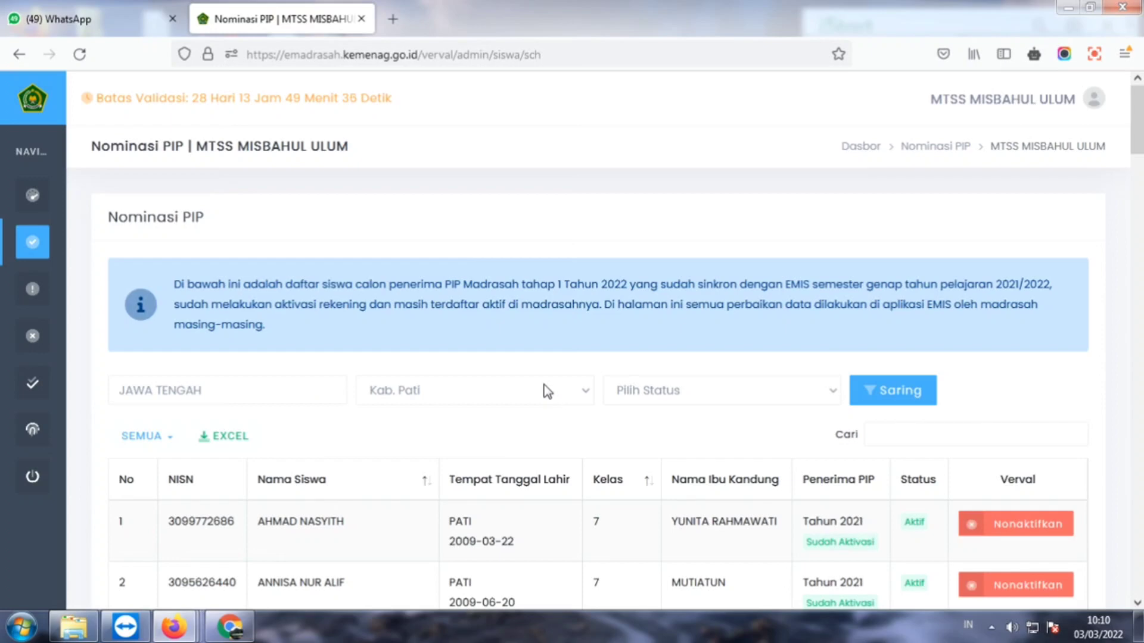
Examine the full Nominasi list down to its last row, checking each student's class, PIP activation and active status
scroll(548, 391, "down", 2)
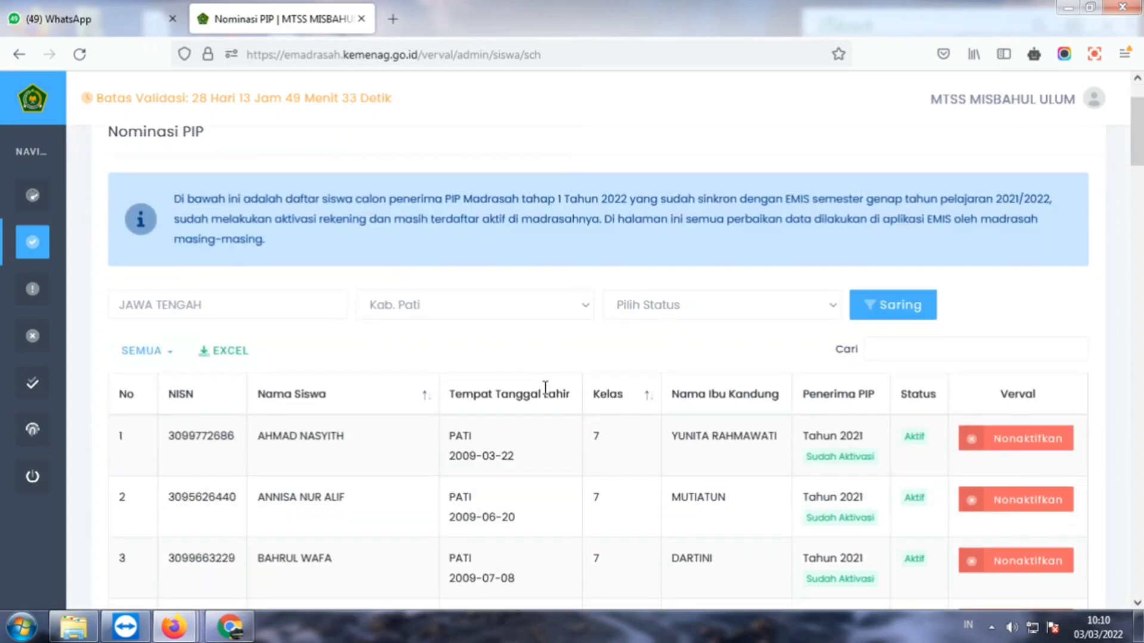
scroll(546, 388, "down", 2)
scroll(544, 394, "down", 2)
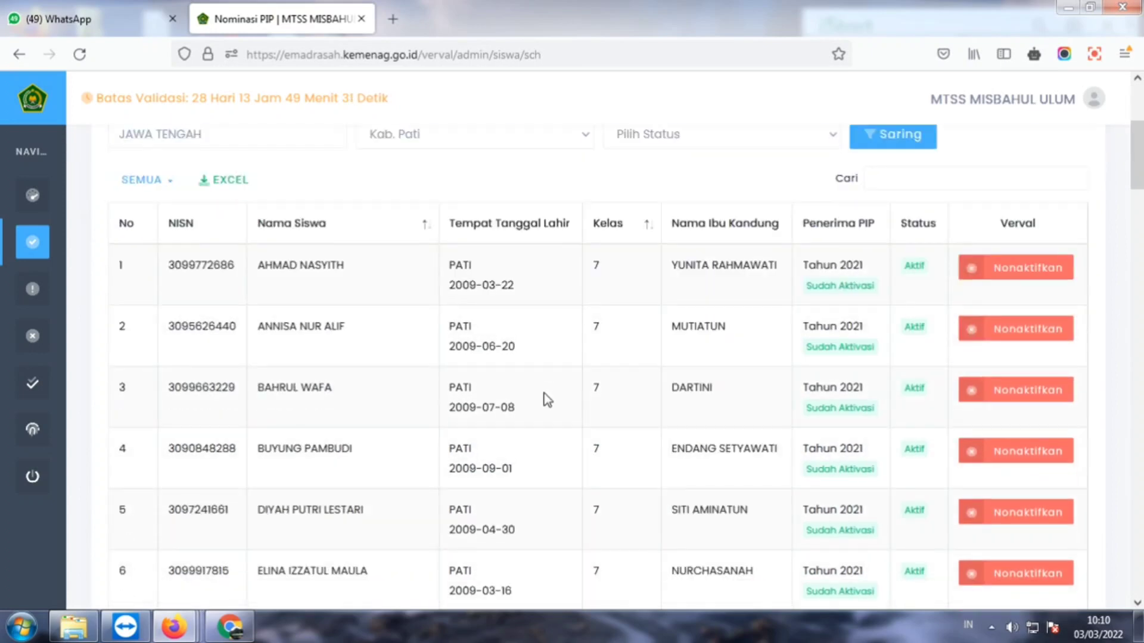
scroll(544, 403, "down", 2)
scroll(546, 411, "down", 2)
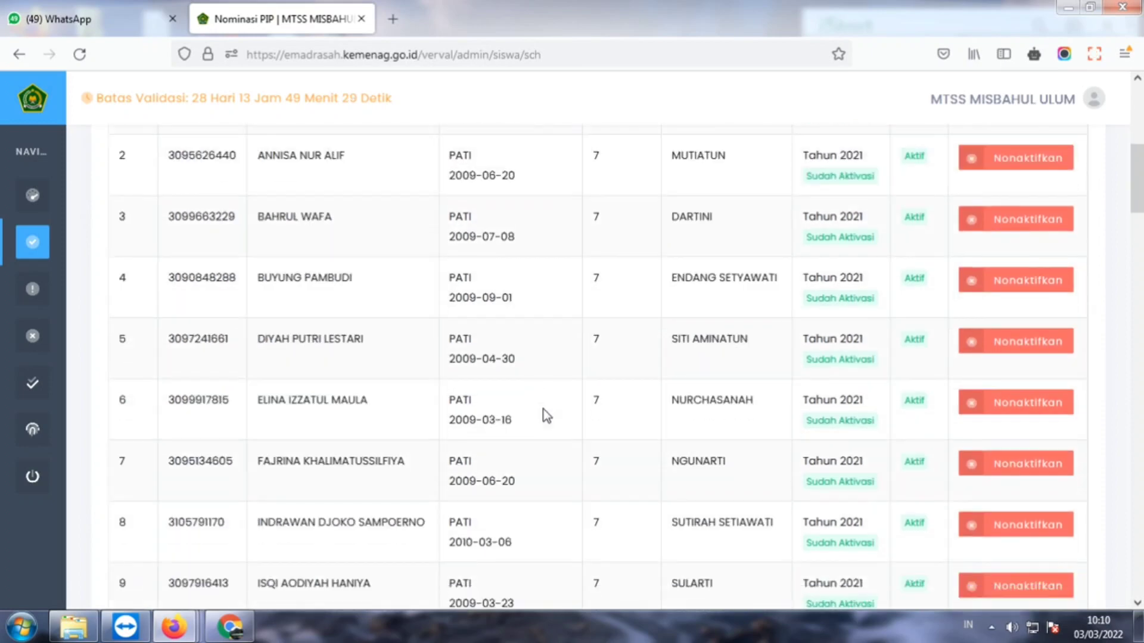
scroll(544, 415, "down", 4)
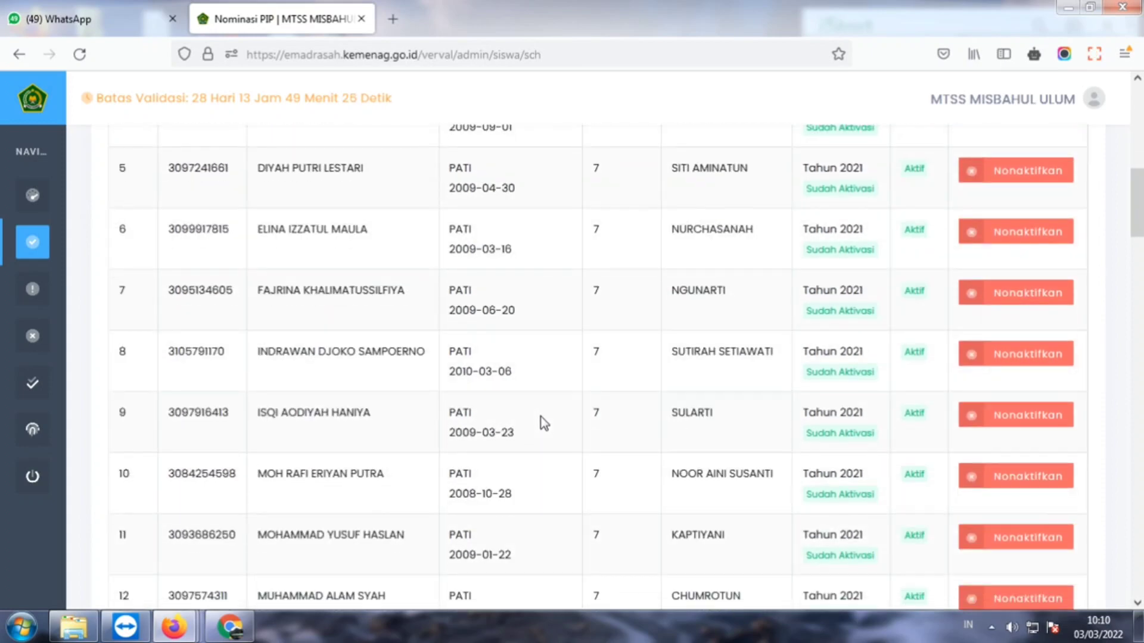
scroll(544, 420, "down", 2)
scroll(541, 417, "down", 4)
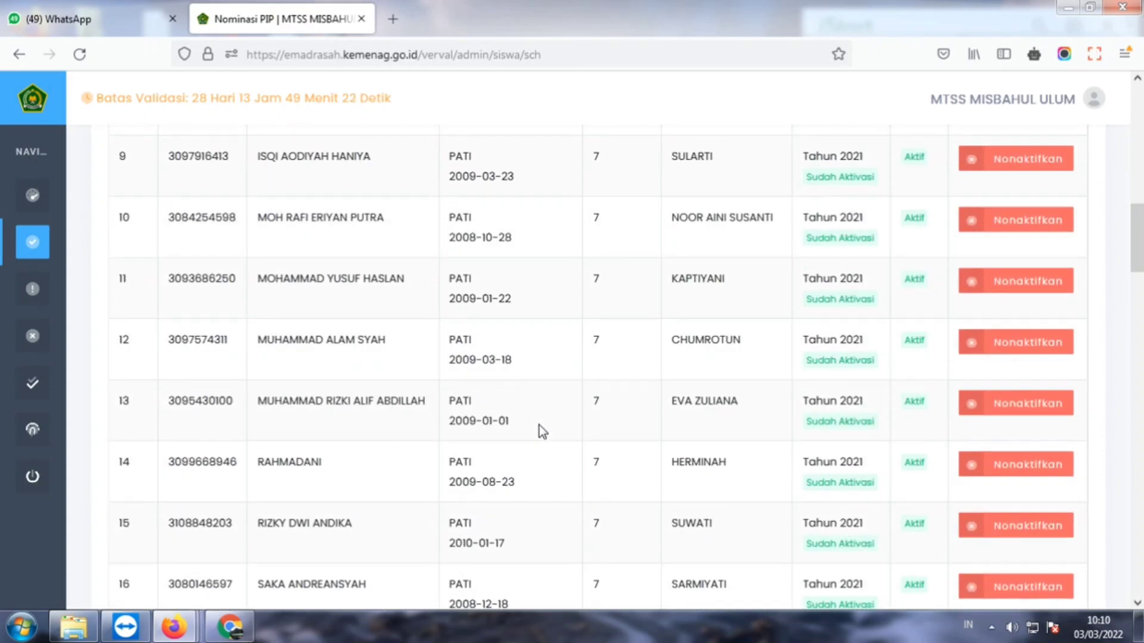
scroll(541, 430, "down", 2)
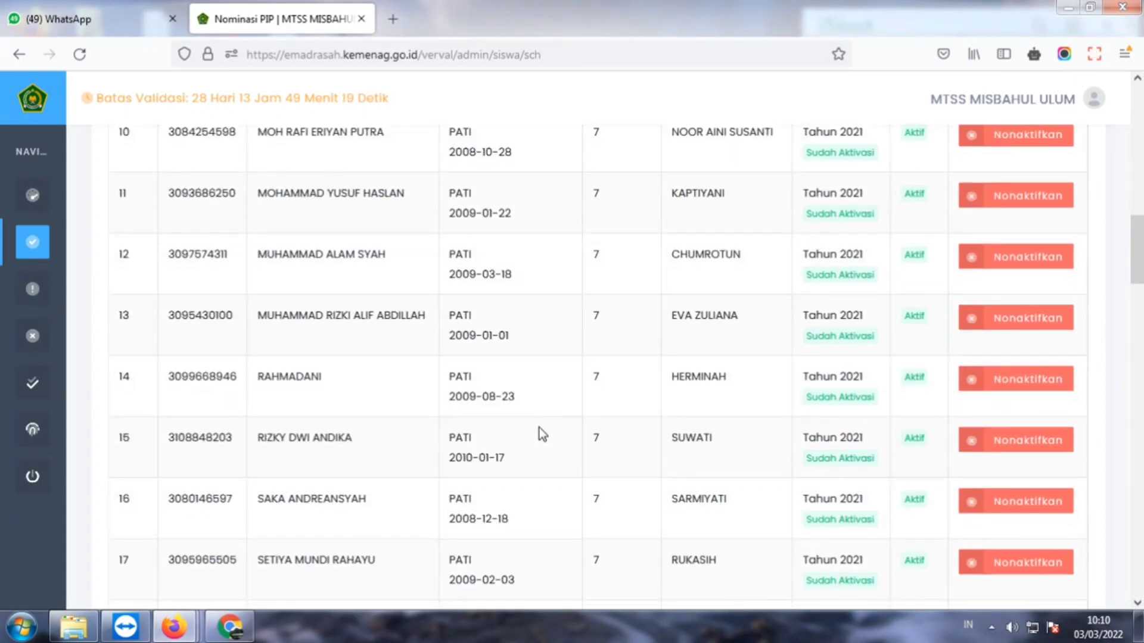
scroll(538, 430, "down", 4)
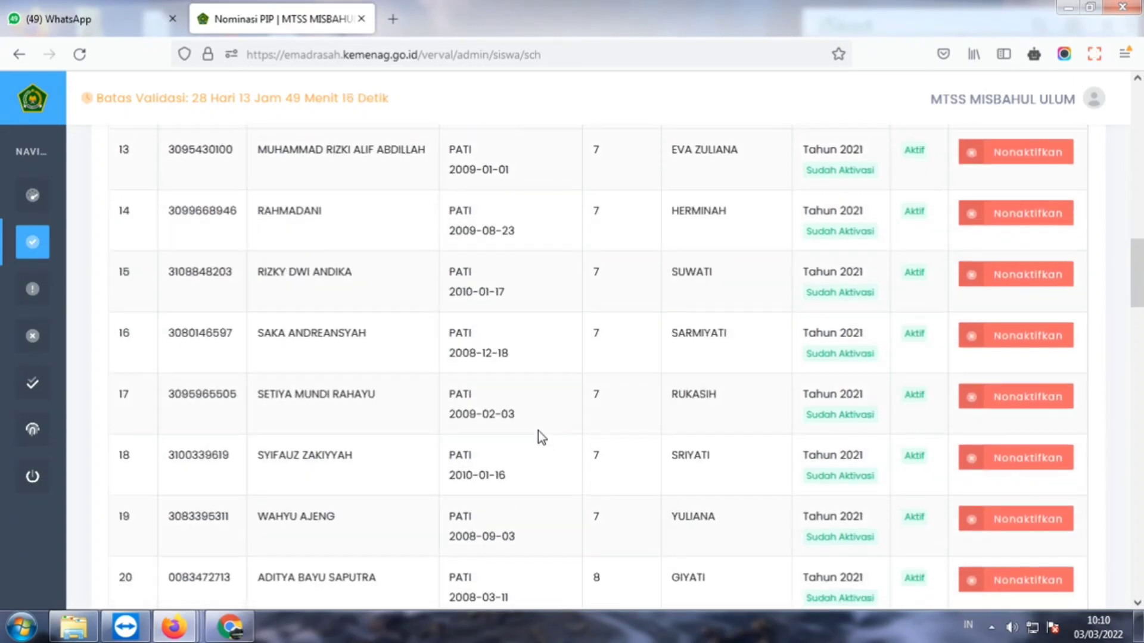
scroll(538, 433, "down", 6)
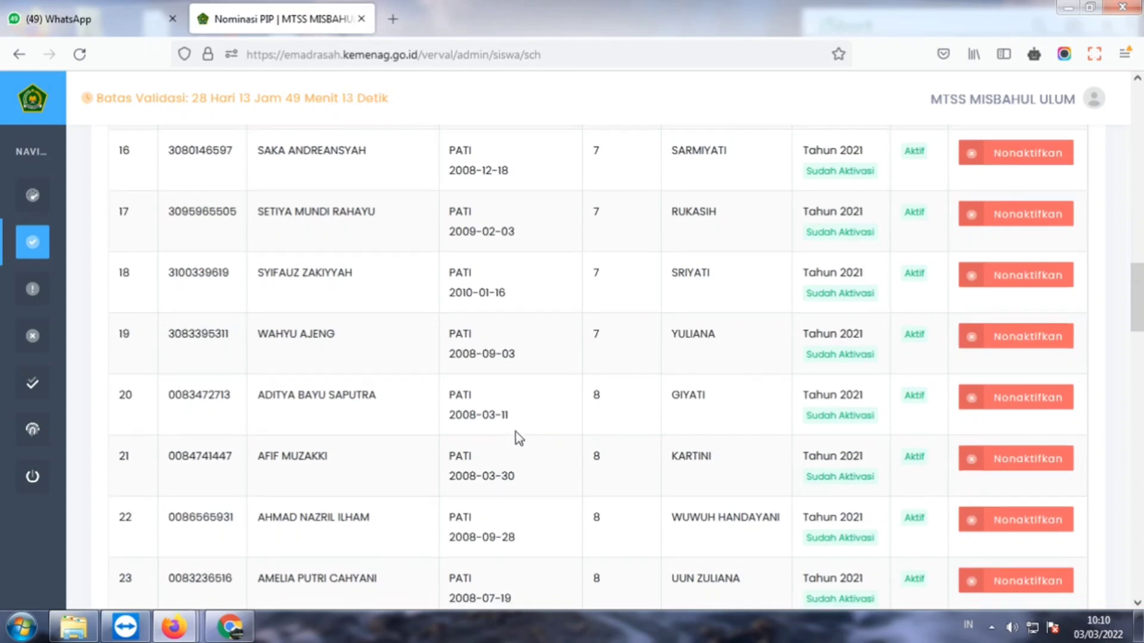
scroll(516, 431, "down", 4)
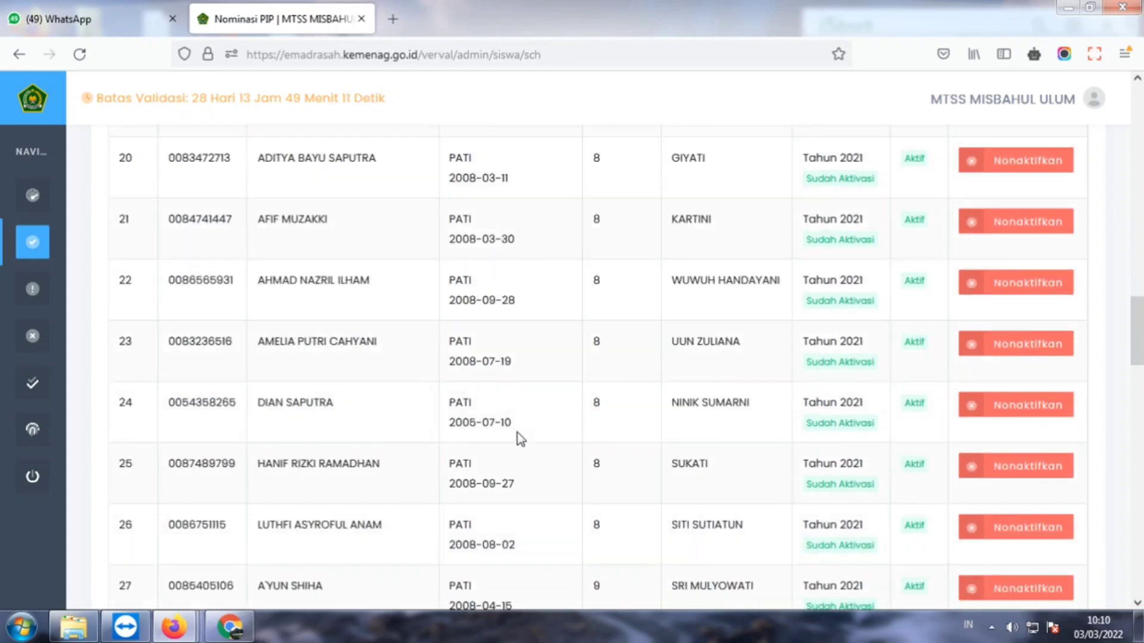
scroll(517, 433, "down", 4)
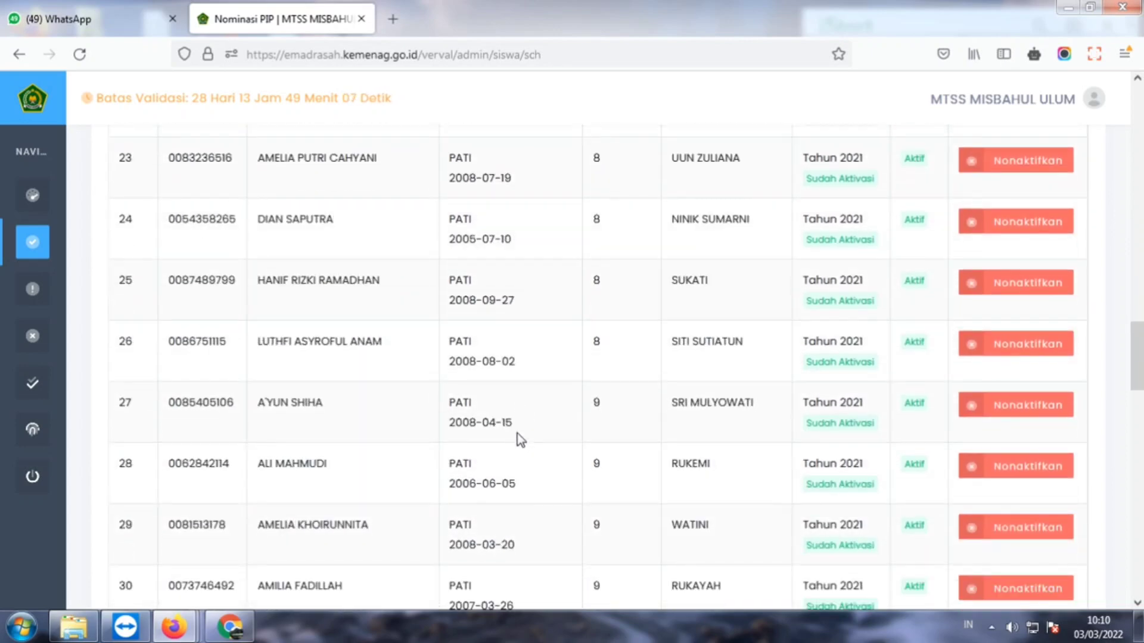
scroll(517, 434, "down", 2)
scroll(521, 439, "down", 6)
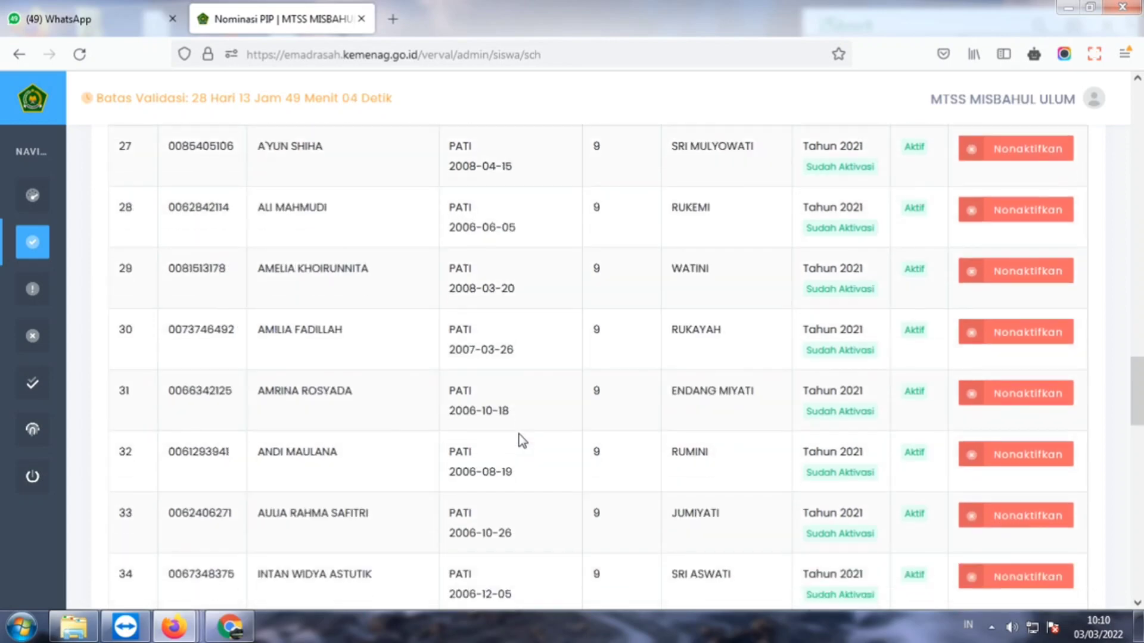
scroll(522, 442, "down", 3)
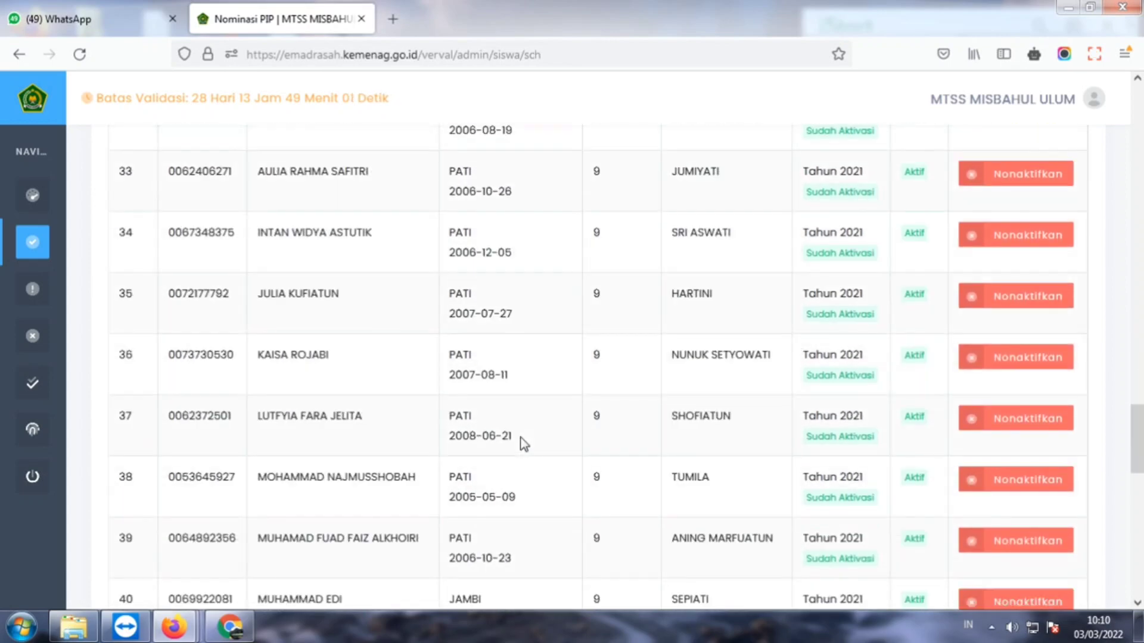
scroll(523, 444, "down", 2)
scroll(524, 445, "down", 1)
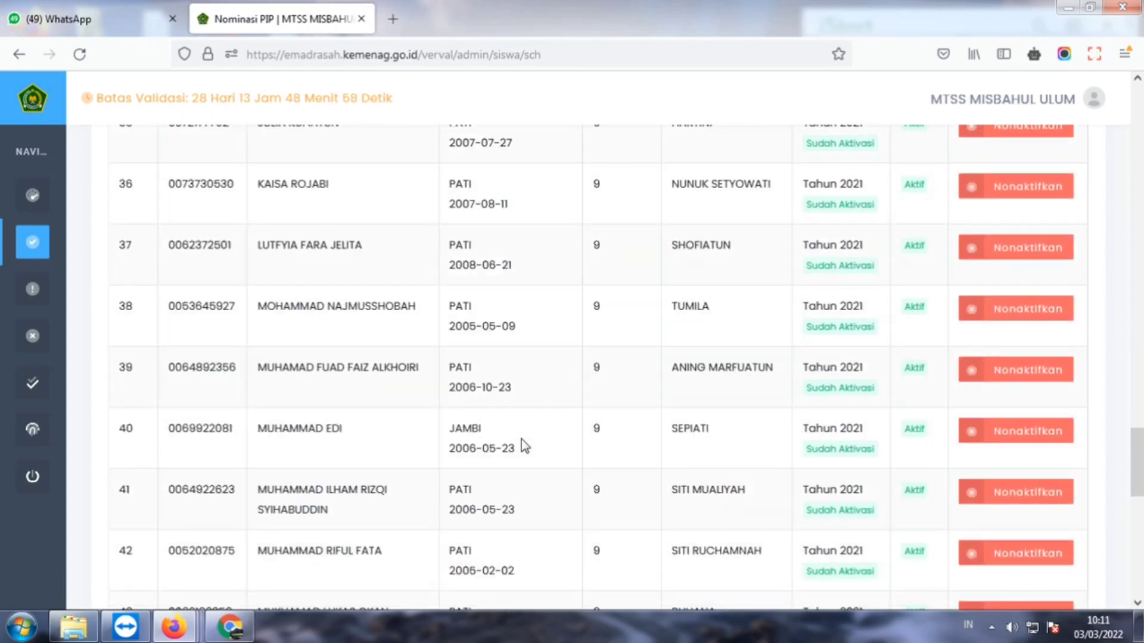
scroll(521, 439, "down", 1)
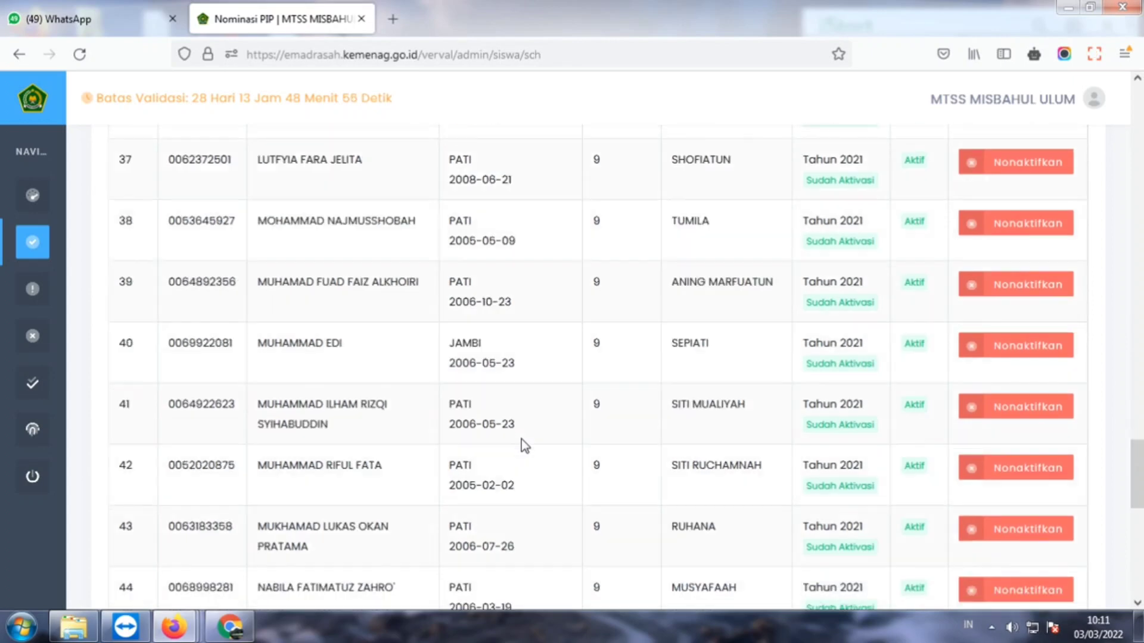
scroll(521, 446, "down", 1)
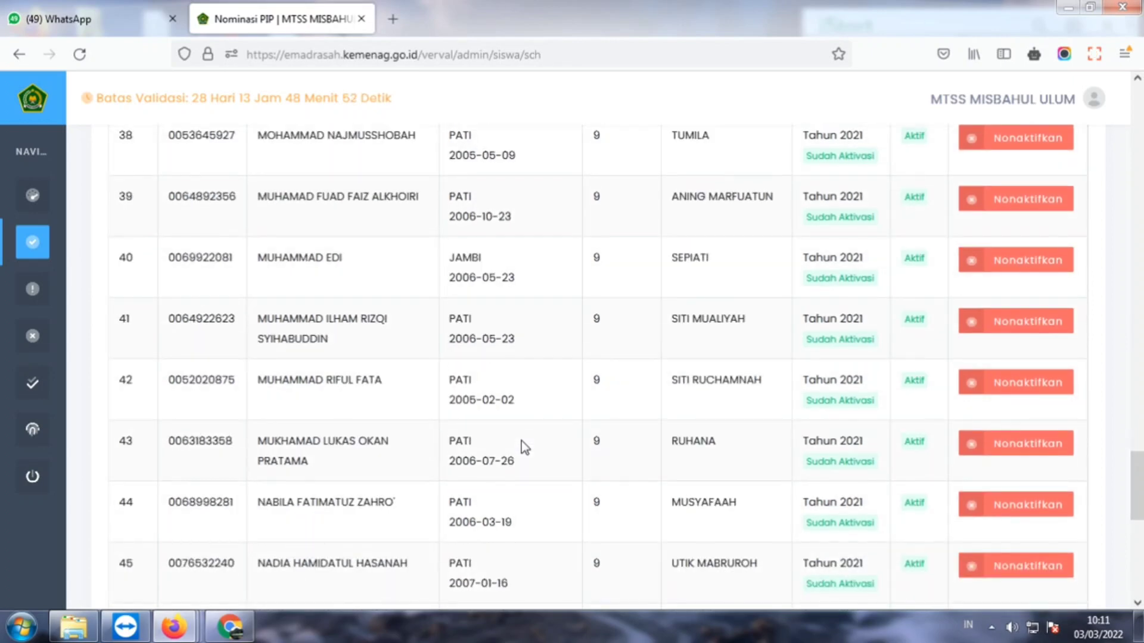
scroll(521, 441, "down", 3)
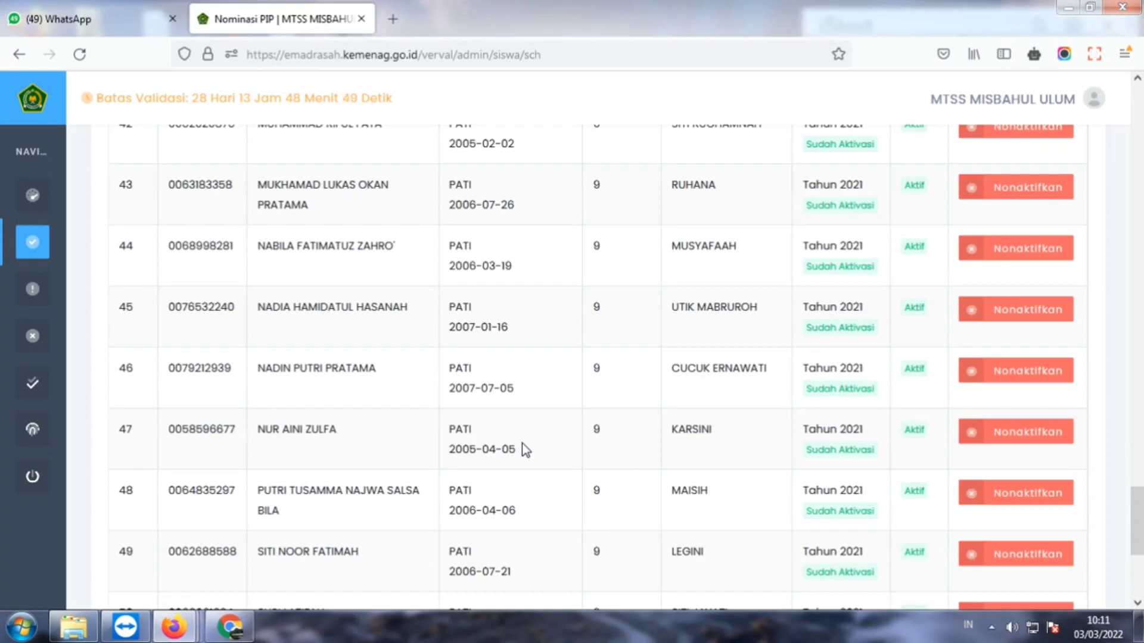
scroll(522, 444, "down", 2)
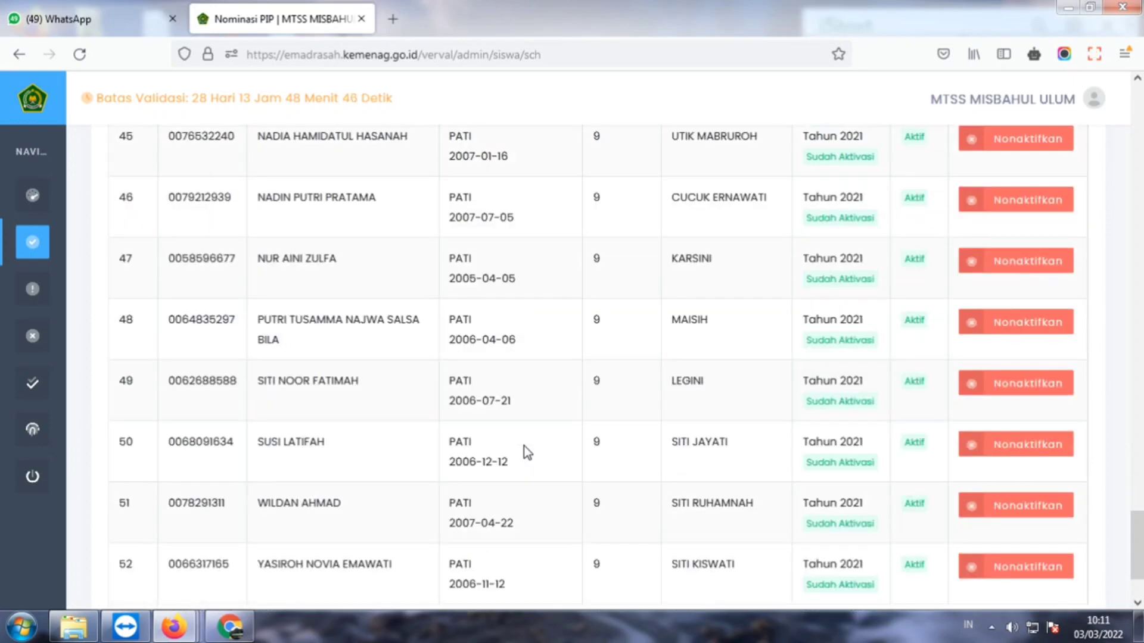
scroll(524, 445, "down", 1)
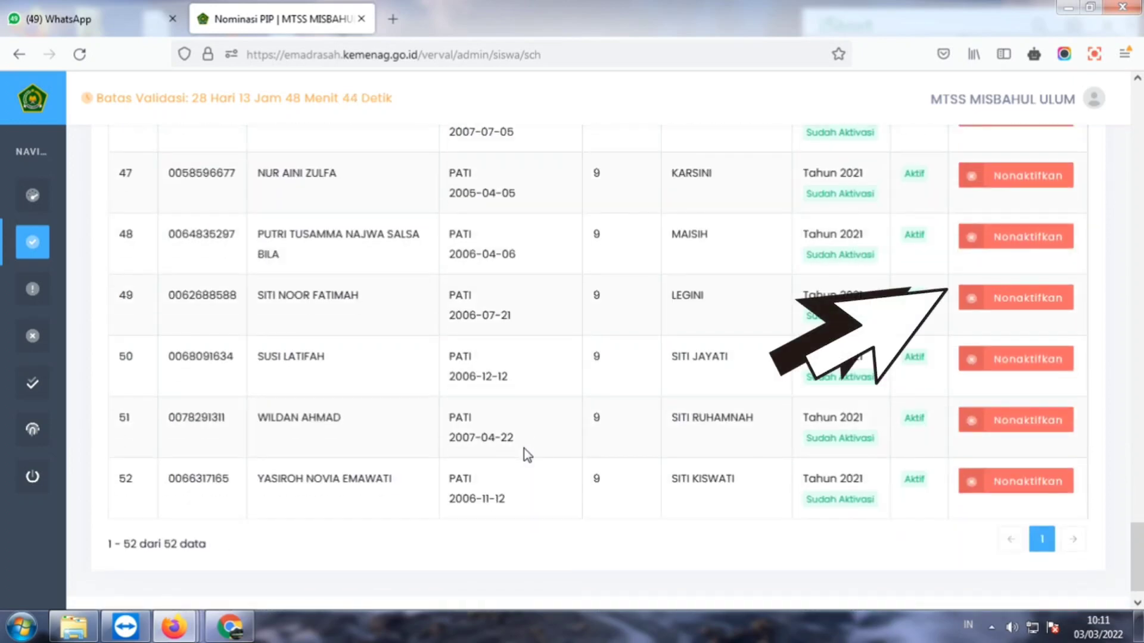
scroll(524, 448, "down", 1)
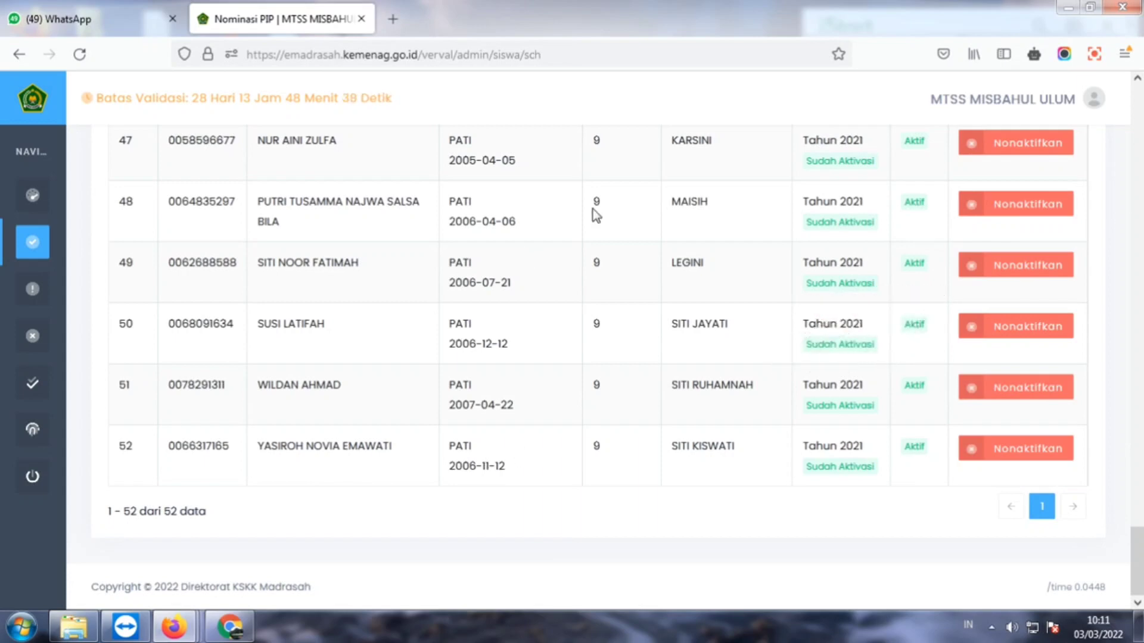
Open the Validasi page and review its instructions and the students whose eligibility and active status need validation
mouse_move(34, 199)
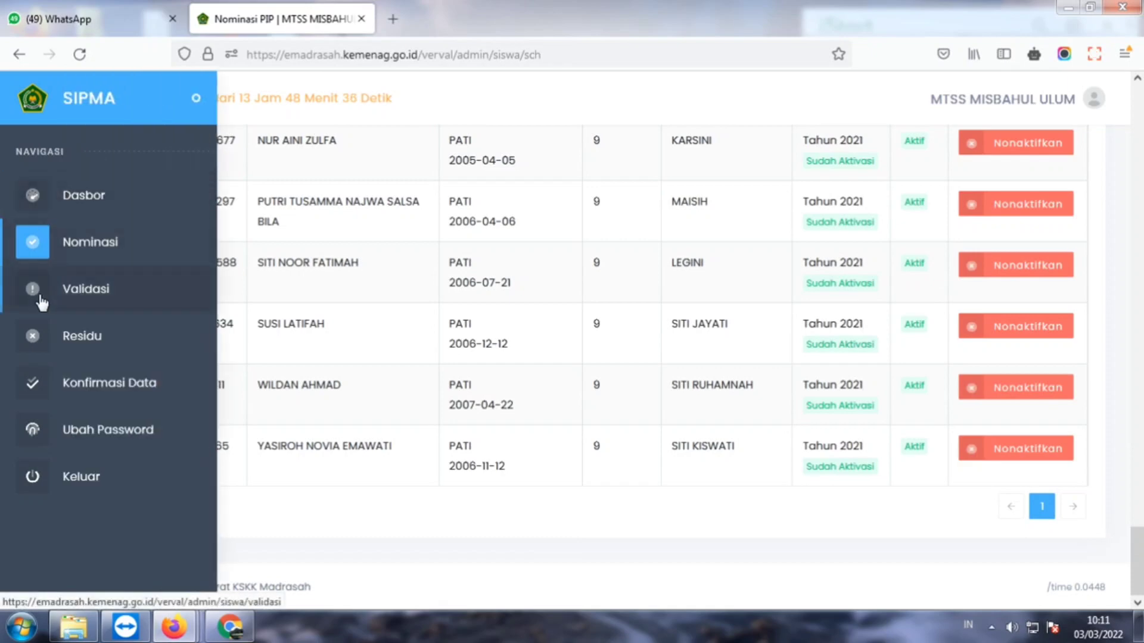
left_click(36, 296)
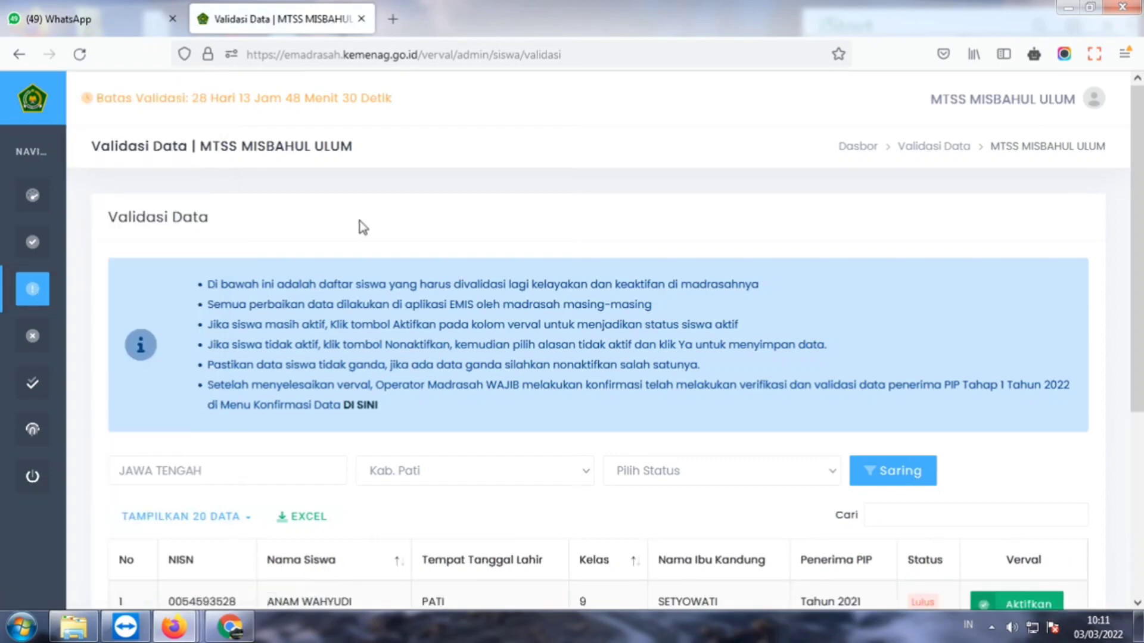
scroll(391, 249, "down", 3)
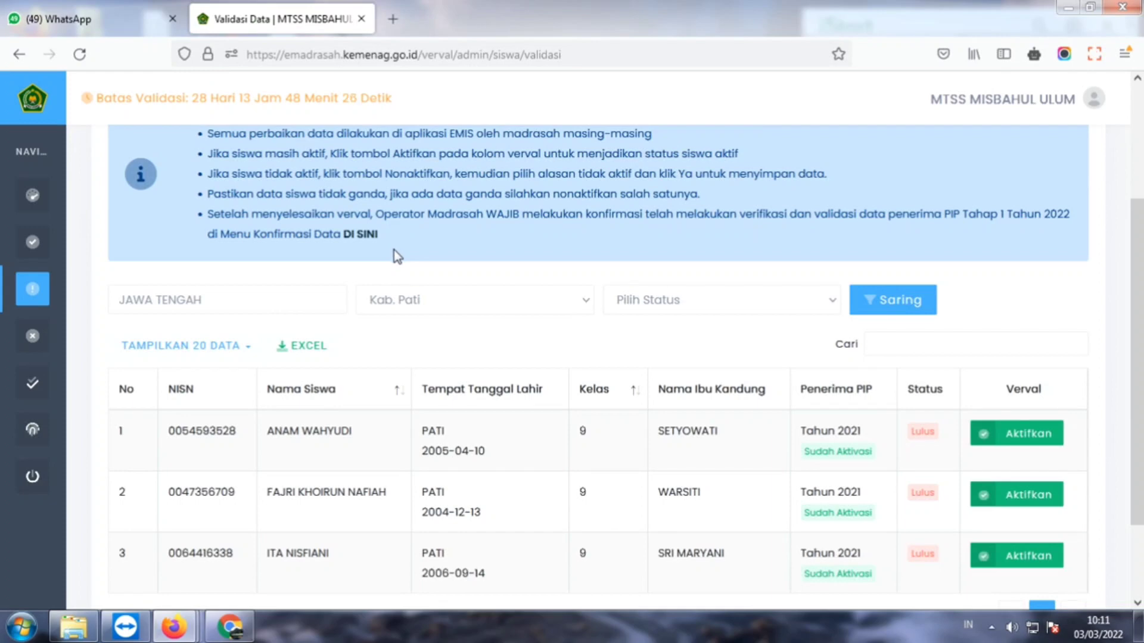
scroll(448, 249, "up", 2)
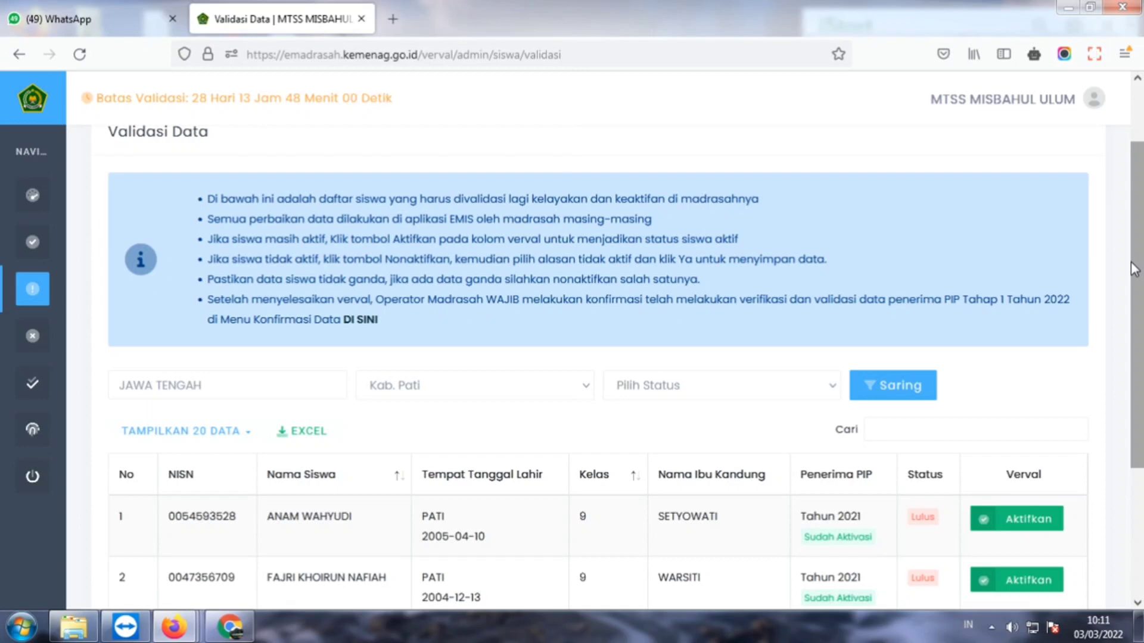
scroll(750, 389, "down", 1)
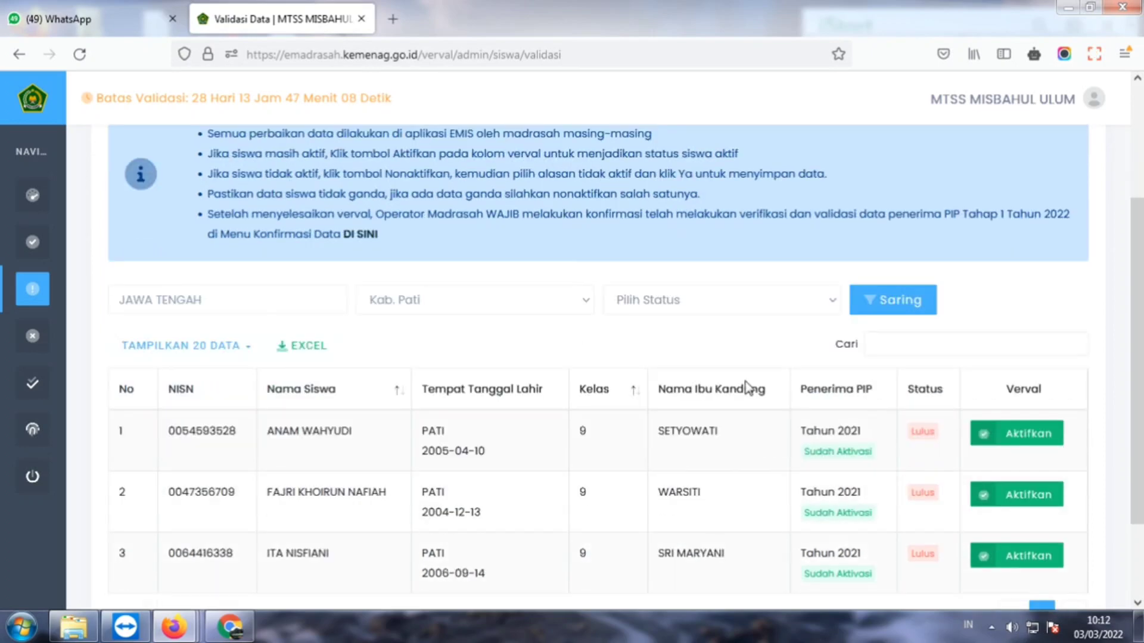
scroll(749, 389, "down", 1)
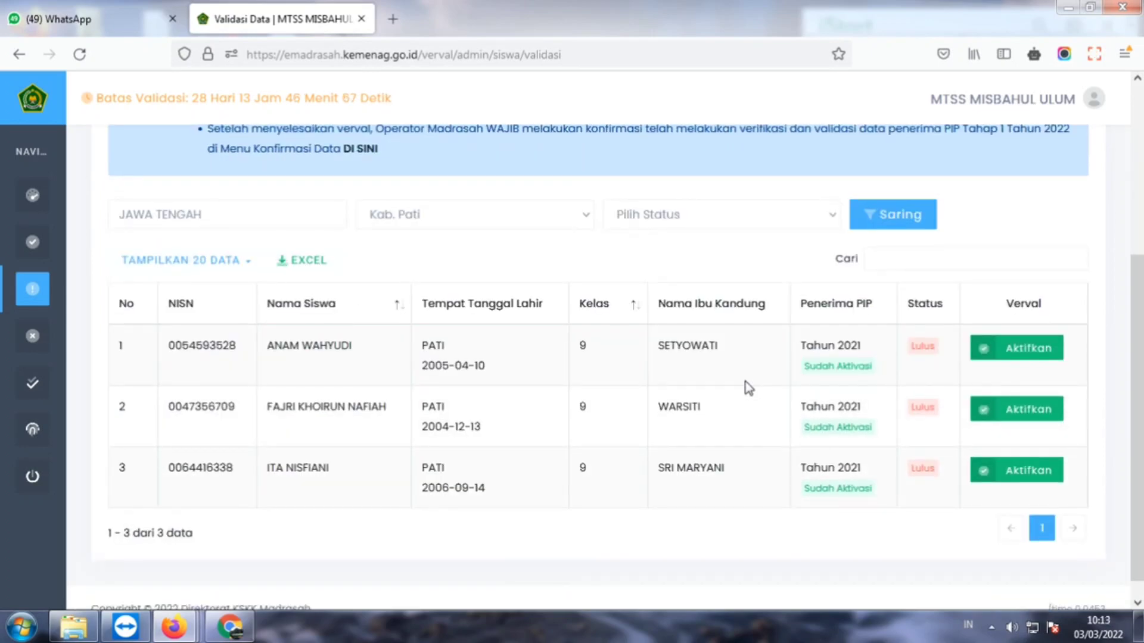
Review the instructions and unsynchronised students on the Residu page, and return to the Nominasi list
left_click(28, 338)
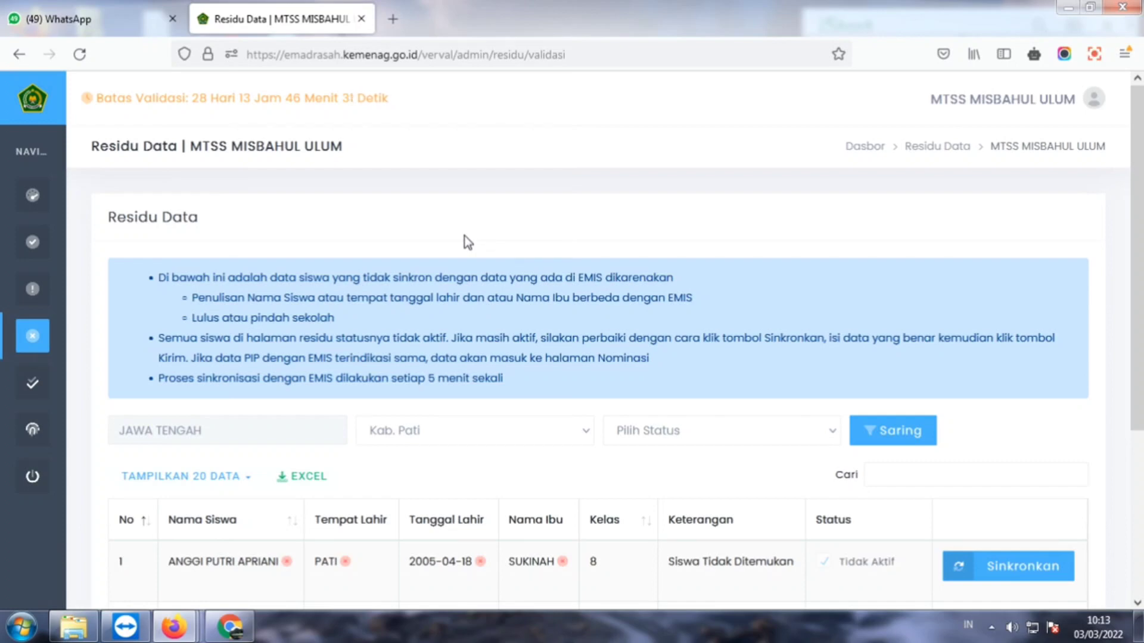
scroll(465, 242, "down", 3)
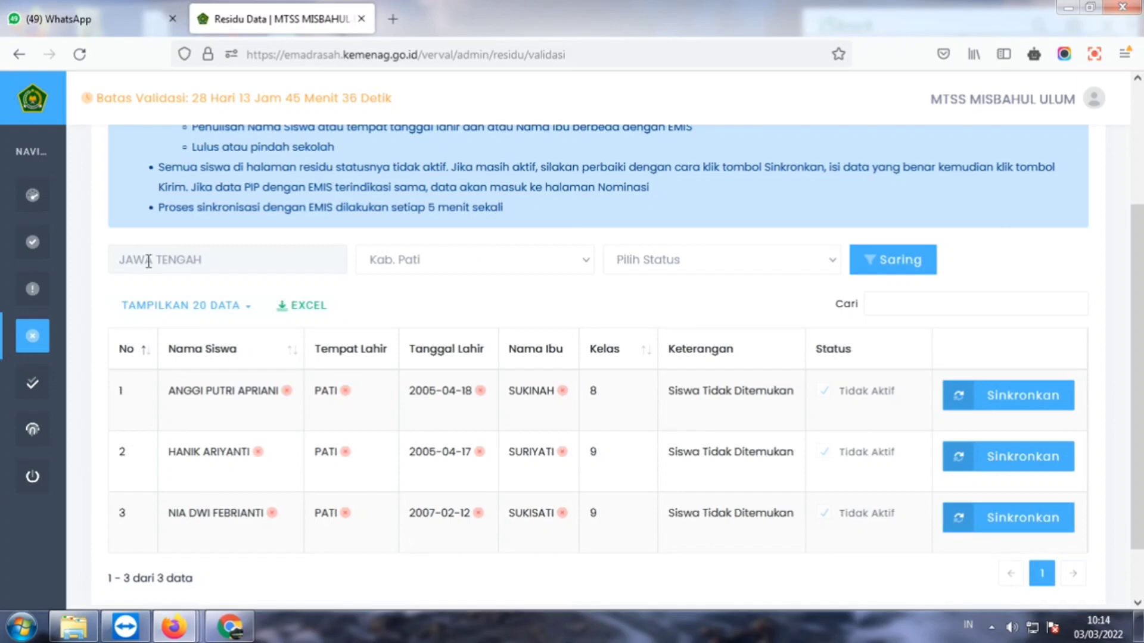
left_click(32, 247)
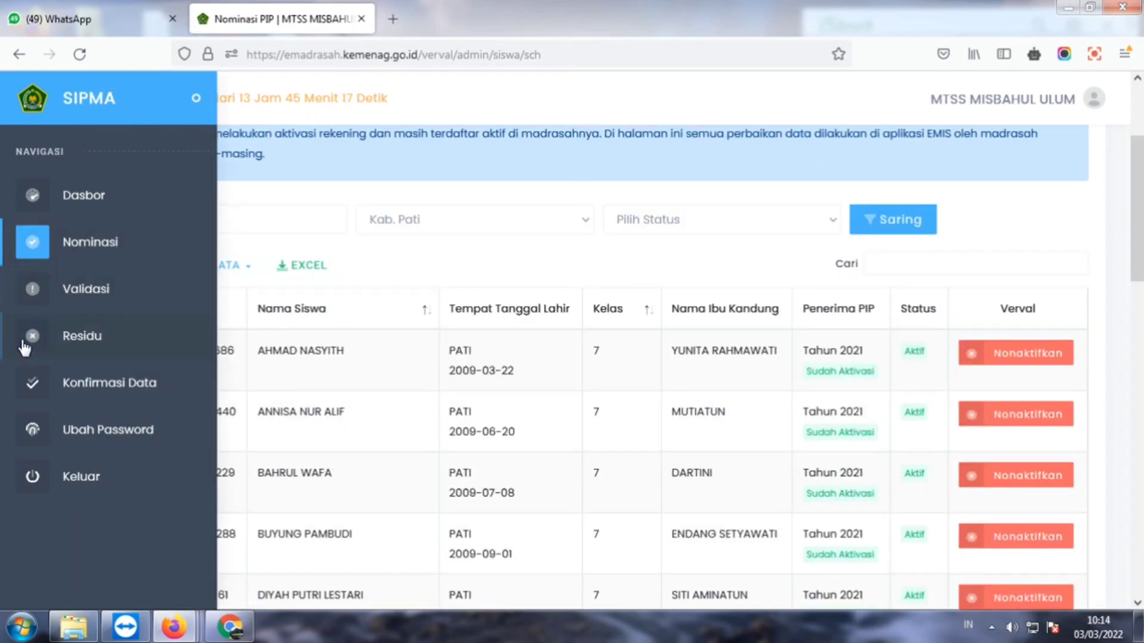
Submit the Konfirmasi Data statement for PIP Tahap I Tahun 2022 and answer Ya to the confirmation question
left_click(34, 388)
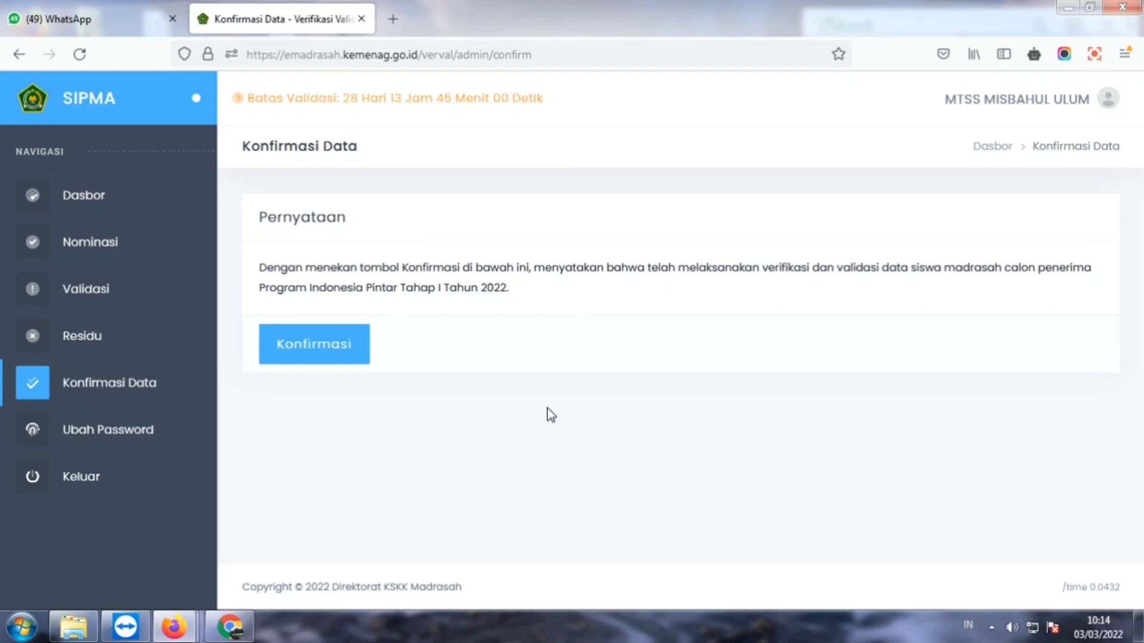
left_click(321, 350)
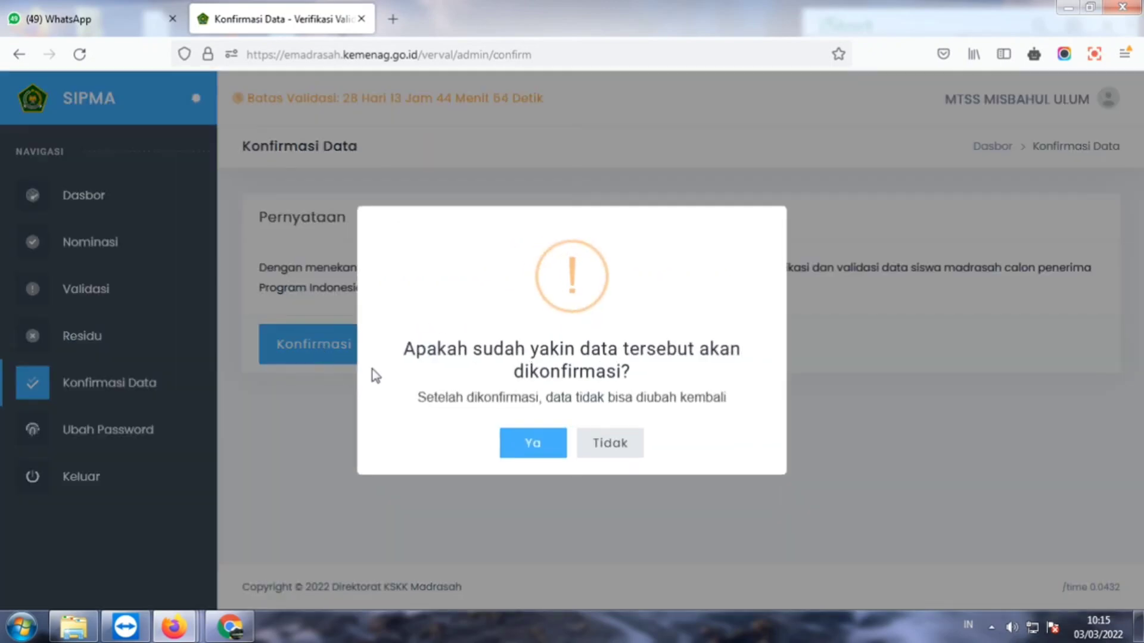
left_click(527, 448)
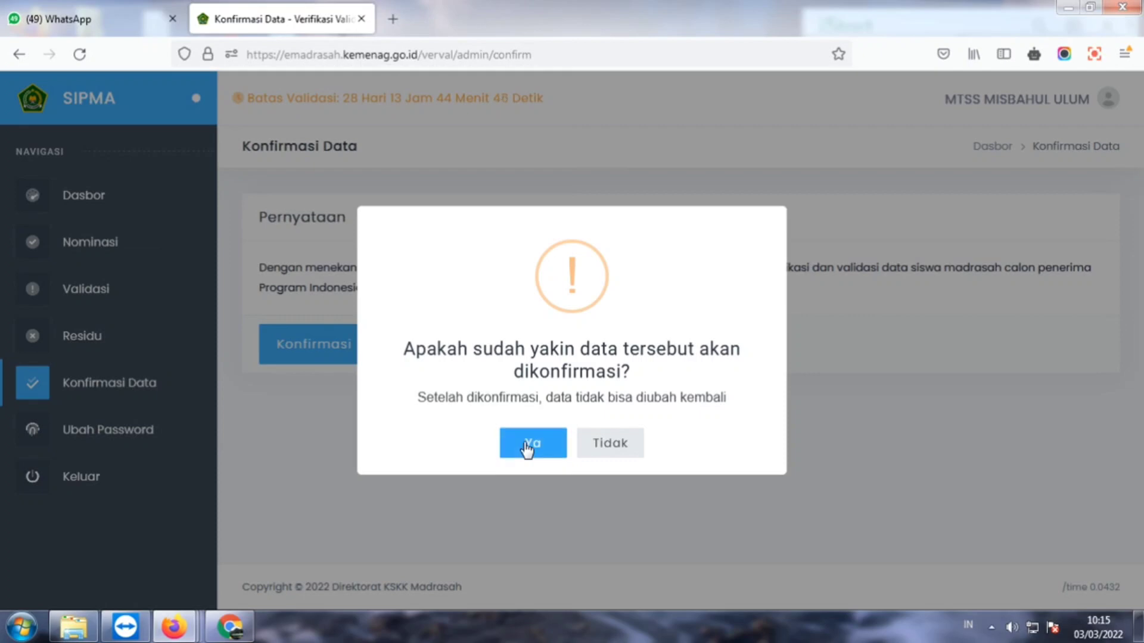